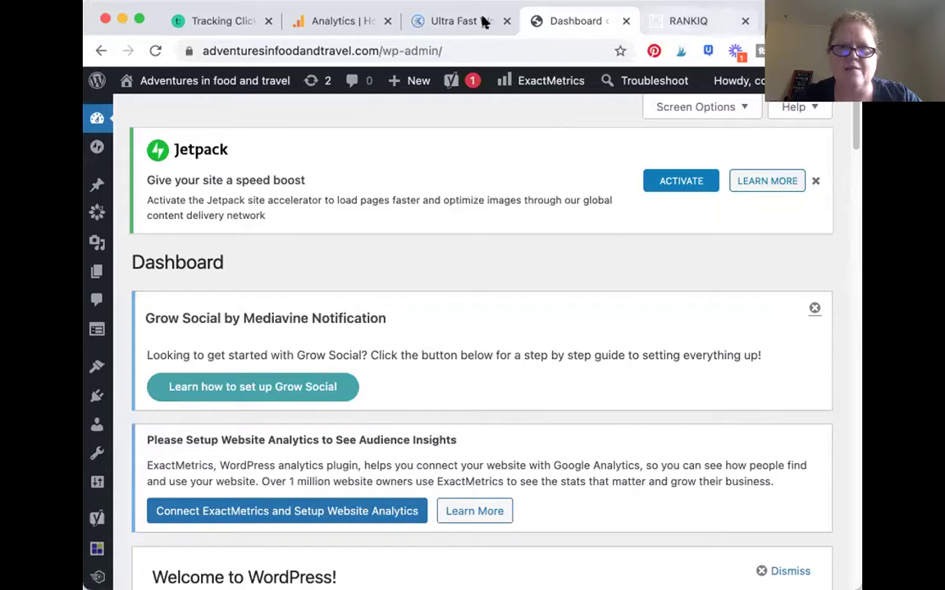
Step: Look over the Kadence Theme homepage, then return to the food and travel blog's dashboard
left_click(456, 20)
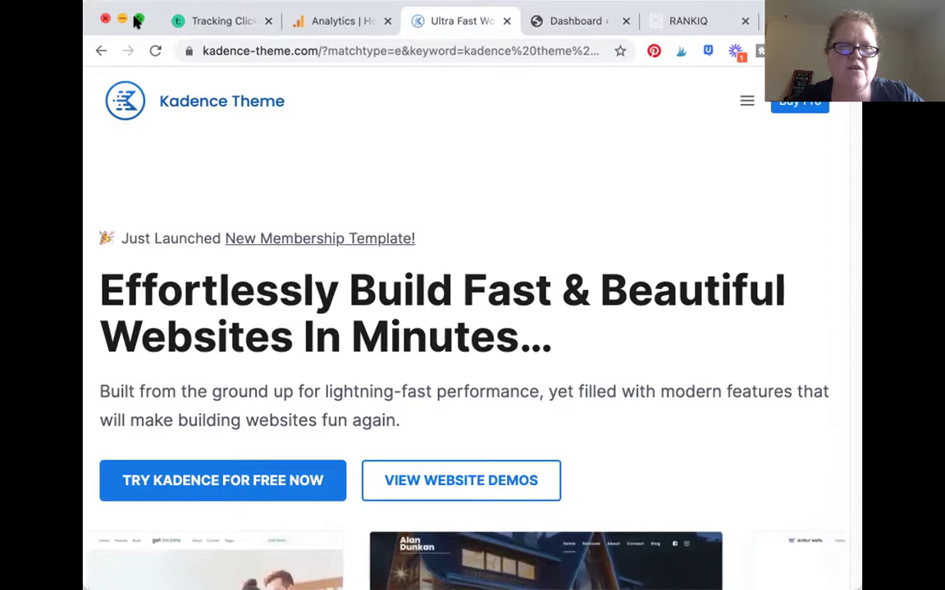
left_click(223, 69)
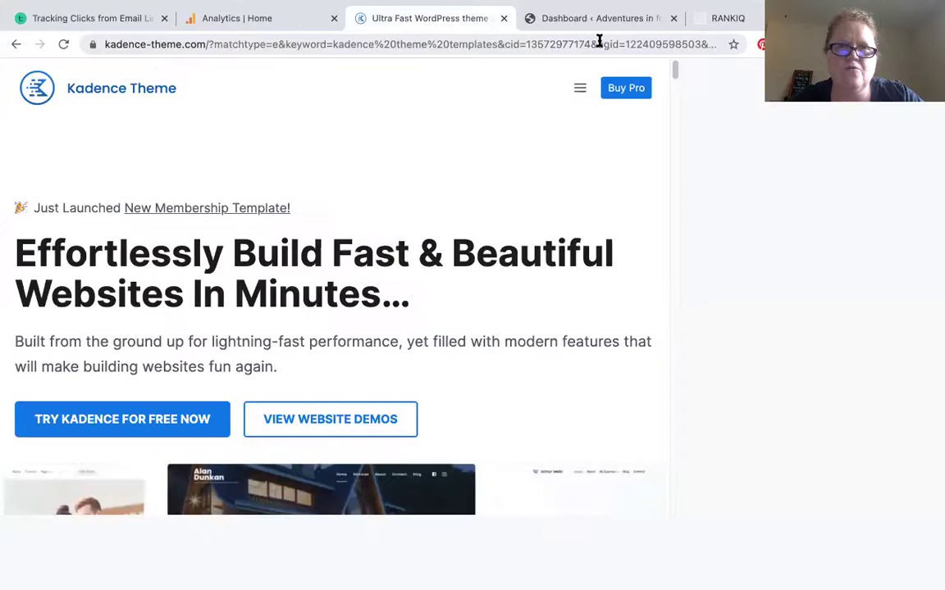
Step: Scroll through the installed themes, with Kadence active, then go to the Add Themes page
left_click(639, 19)
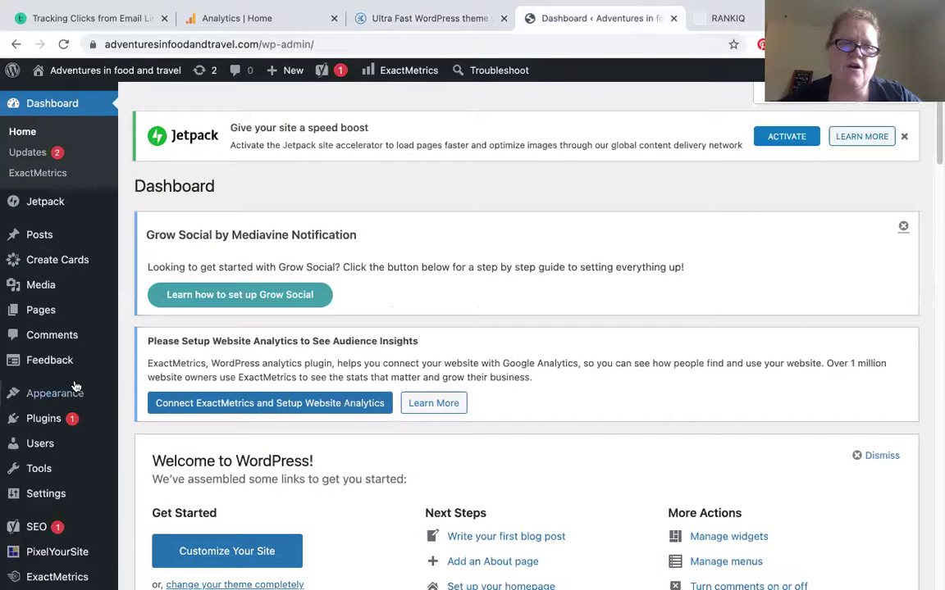
mouse_move(55, 394)
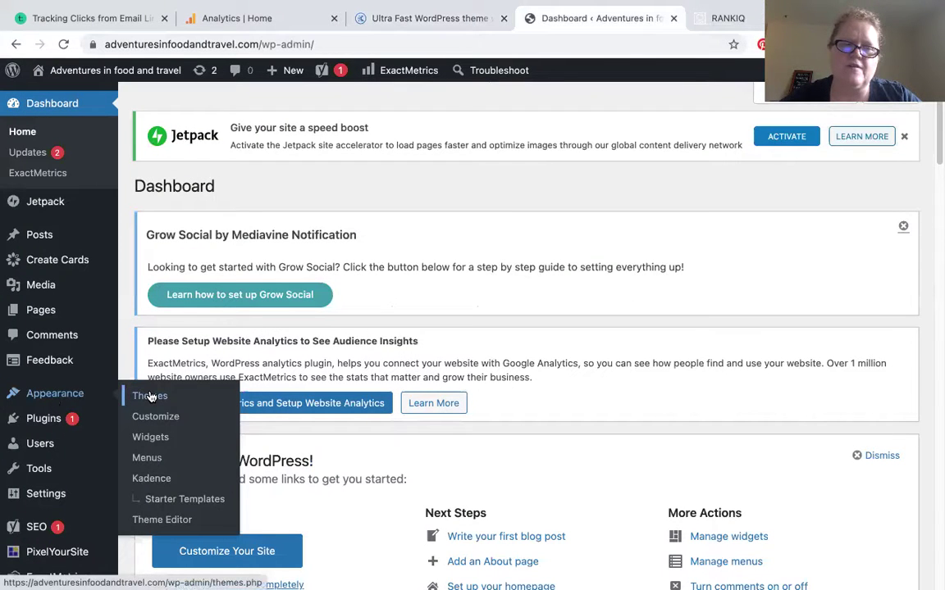
left_click(151, 397)
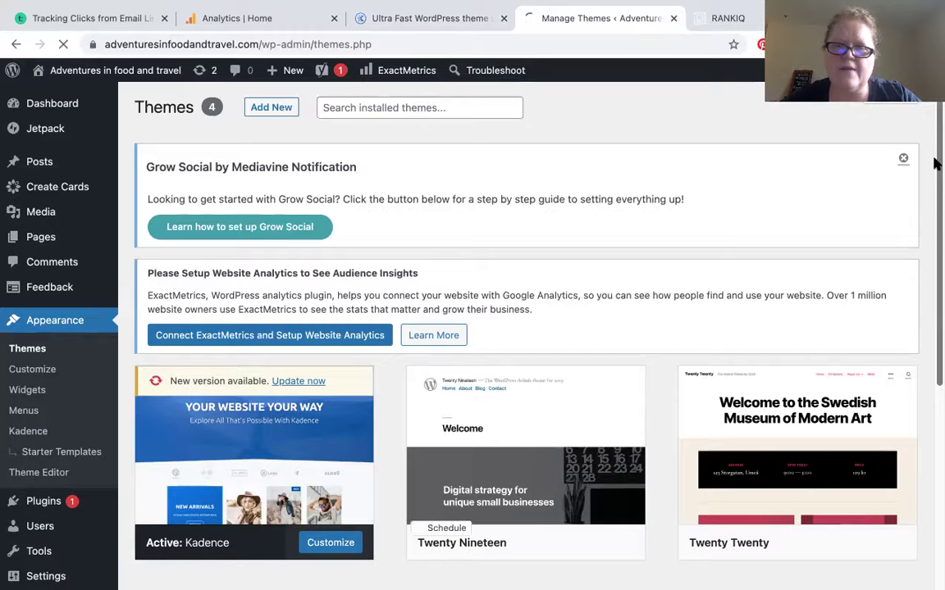
scroll(931, 189, "down", 2)
scroll(934, 246, "down", 3)
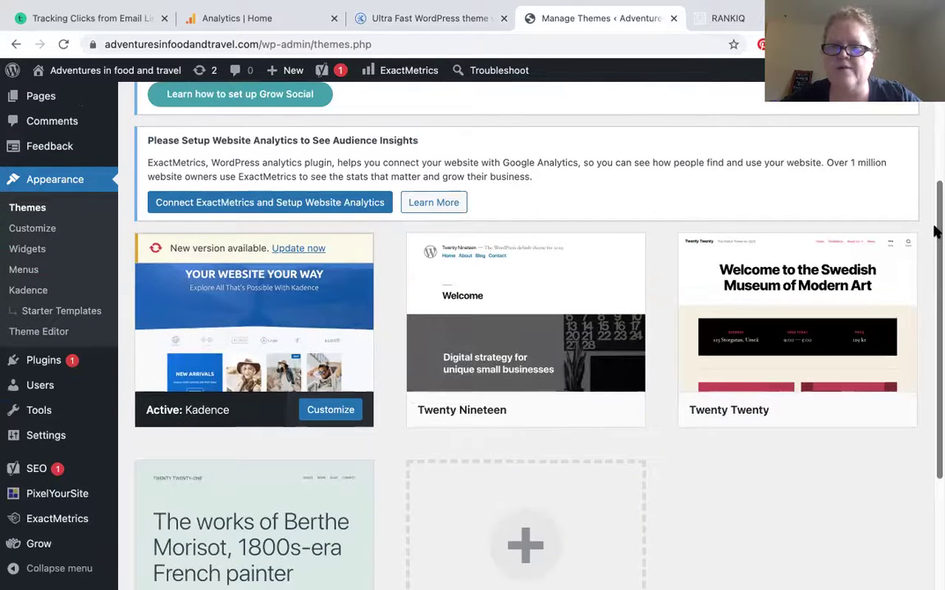
scroll(933, 234, "down", 3)
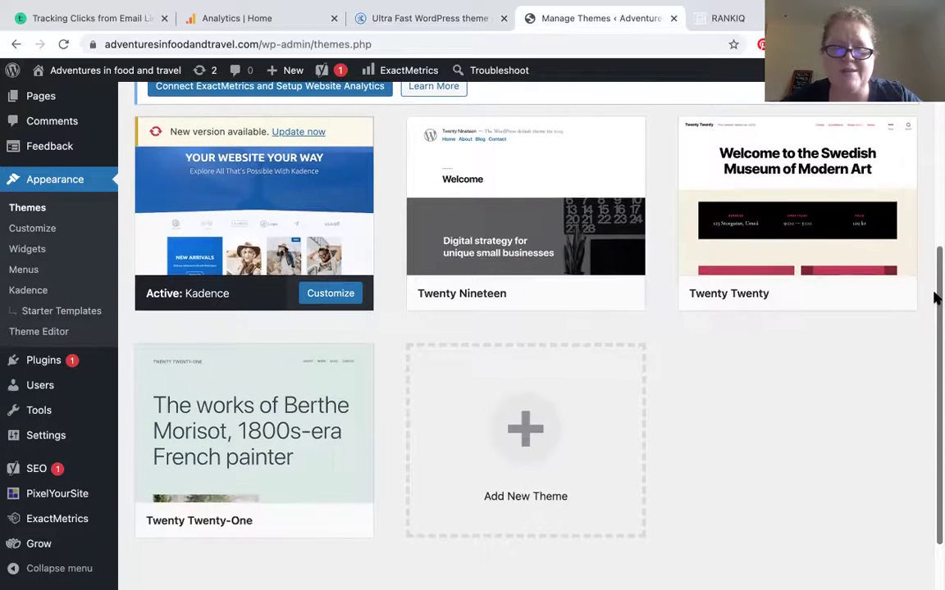
scroll(933, 237, "up", 3)
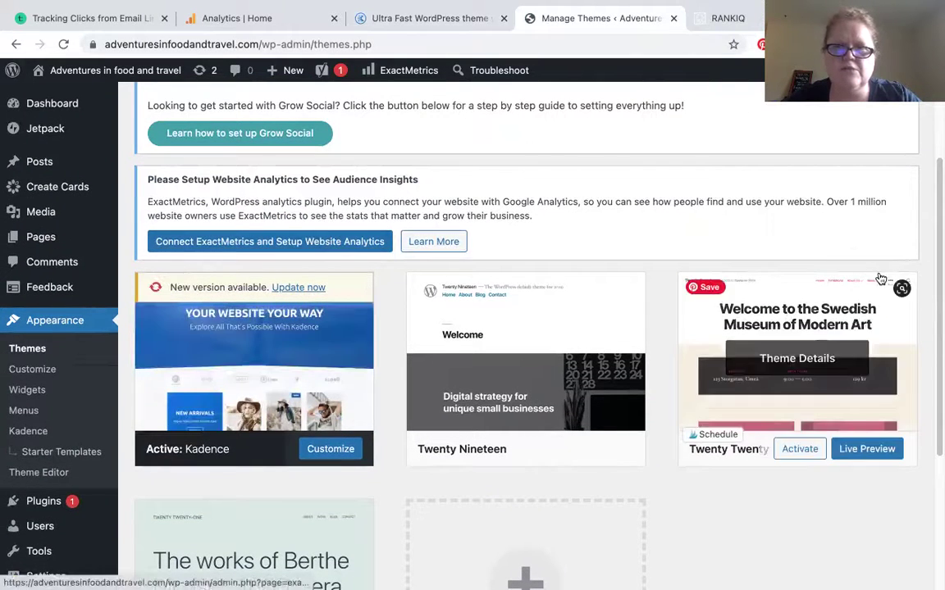
left_click_drag(933, 189, 933, 114)
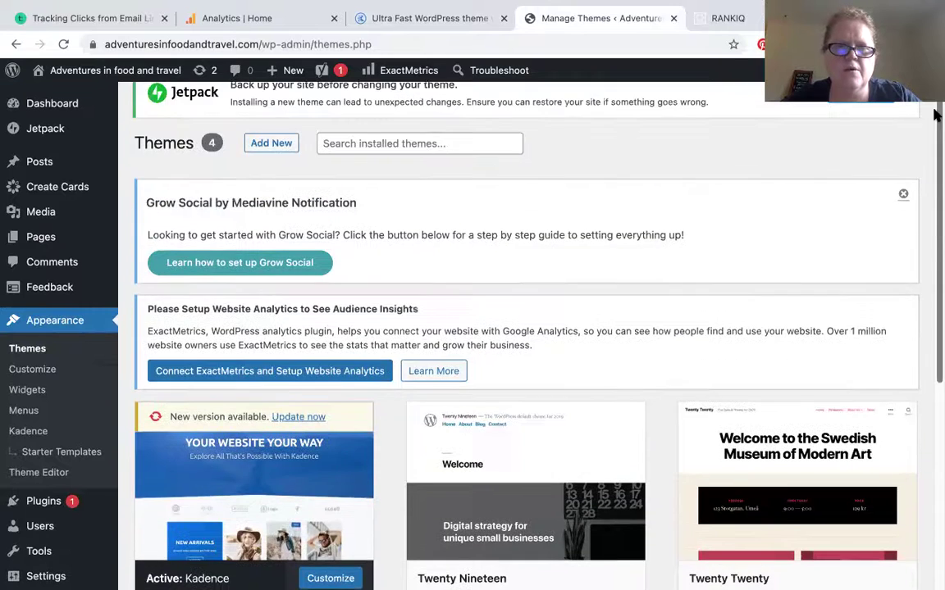
left_click(273, 144)
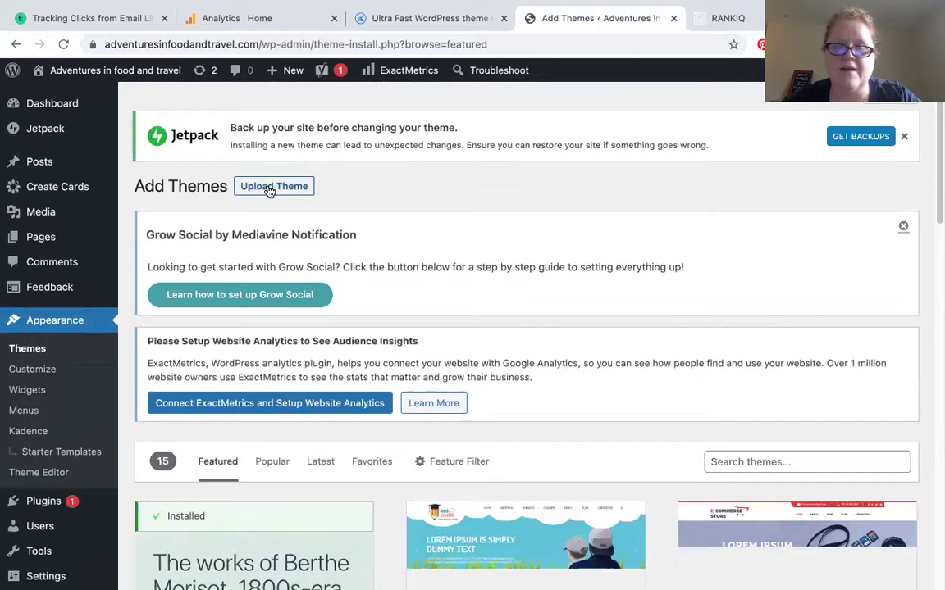
Step: Select kadence.1.0.21.zip in the Upload Theme form, then go to Appearance > Starter Templates
left_click(269, 187)
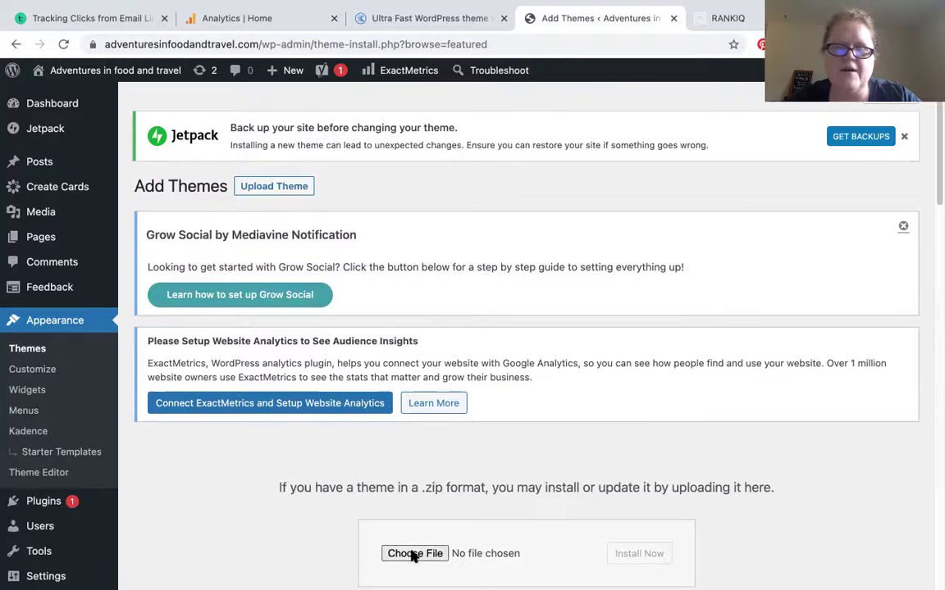
left_click(414, 555)
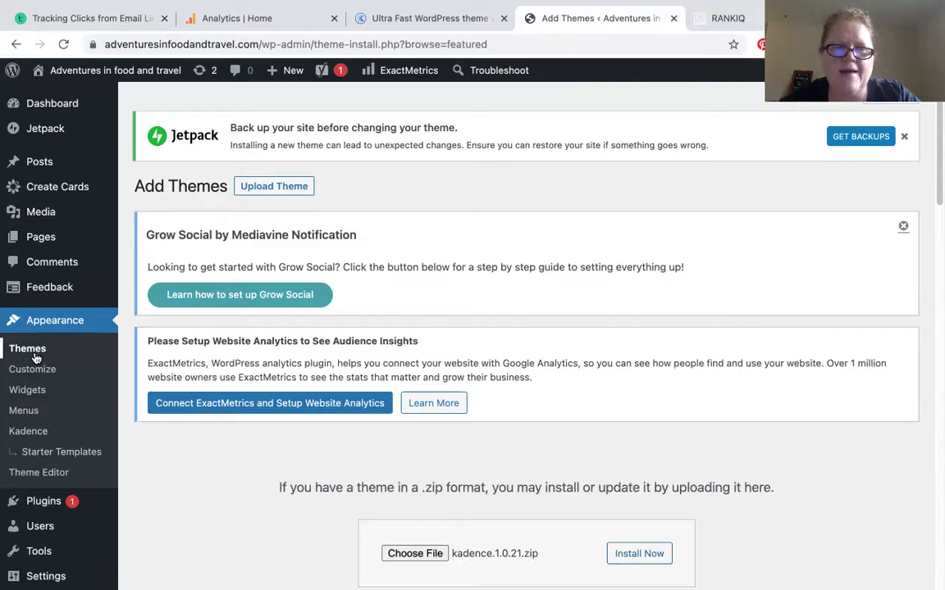
left_click(64, 452)
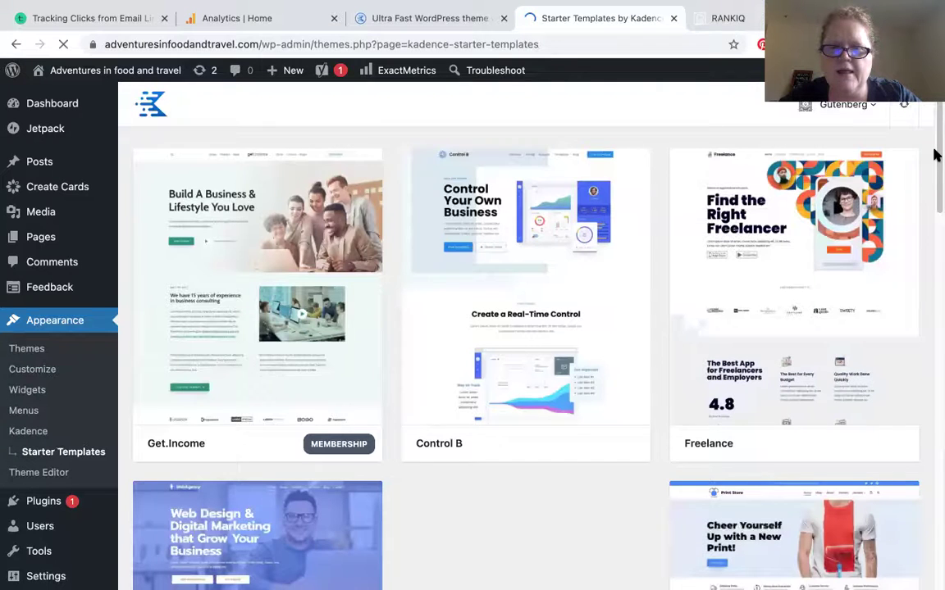
Step: Scroll down the starter templates to Online Course, Yoga Studio and Recipe Blog
scroll(935, 172, "down", 1)
scroll(934, 205, "down", 2)
scroll(935, 222, "down", 2)
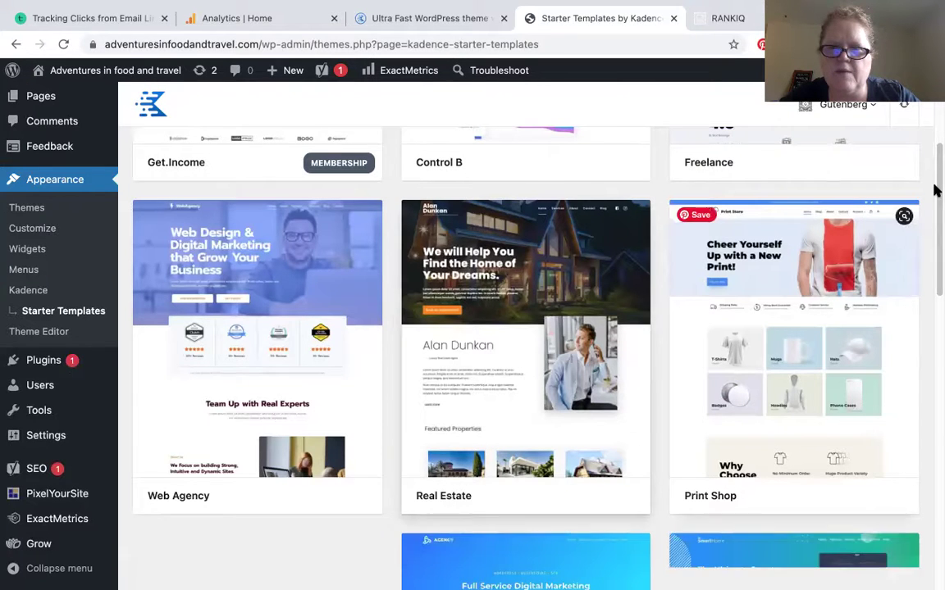
scroll(935, 223, "down", 2)
scroll(934, 246, "down", 2)
left_click_drag(935, 272, 935, 380)
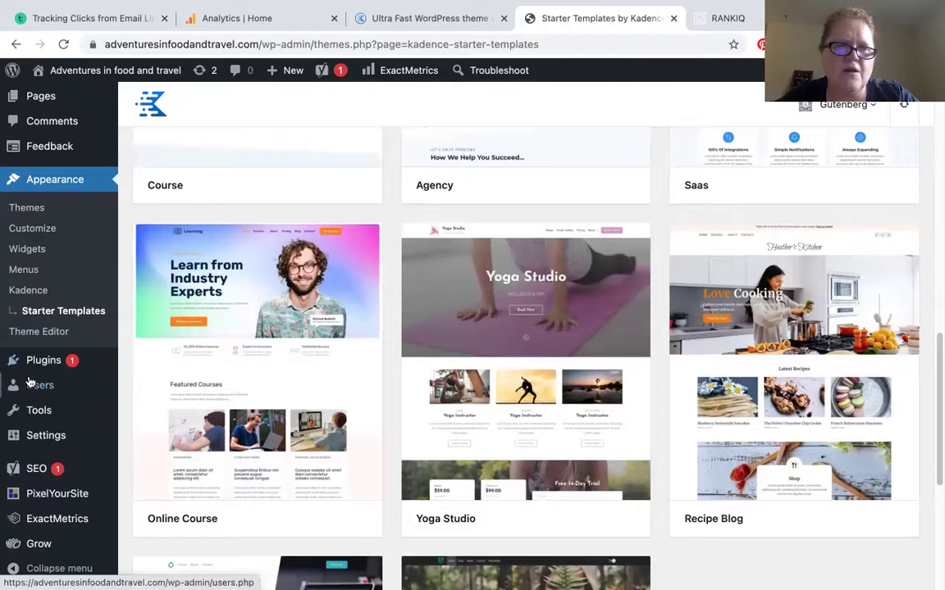
mouse_move(44, 359)
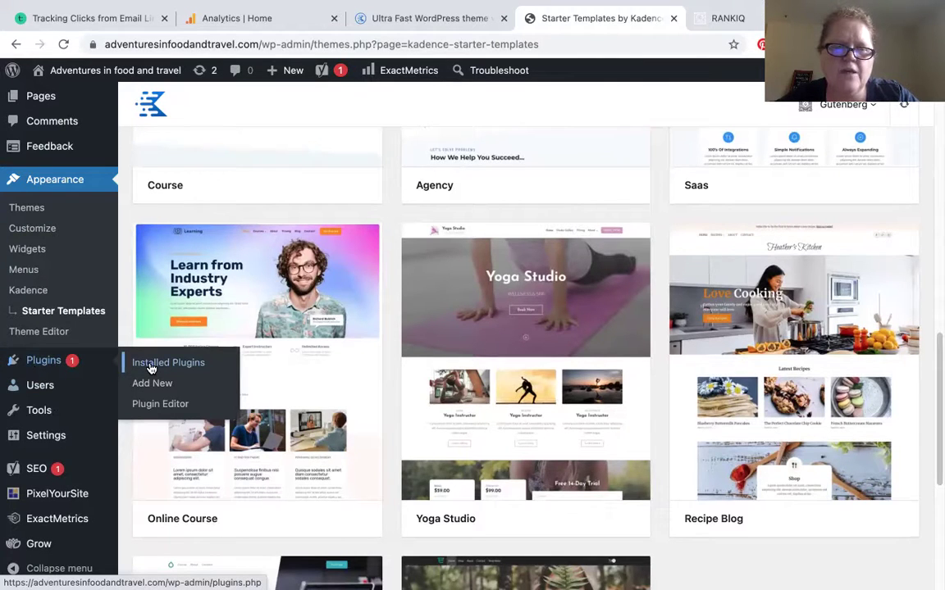
Step: Scroll through all 14 installed plugins down to Yoast SEO
left_click(152, 364)
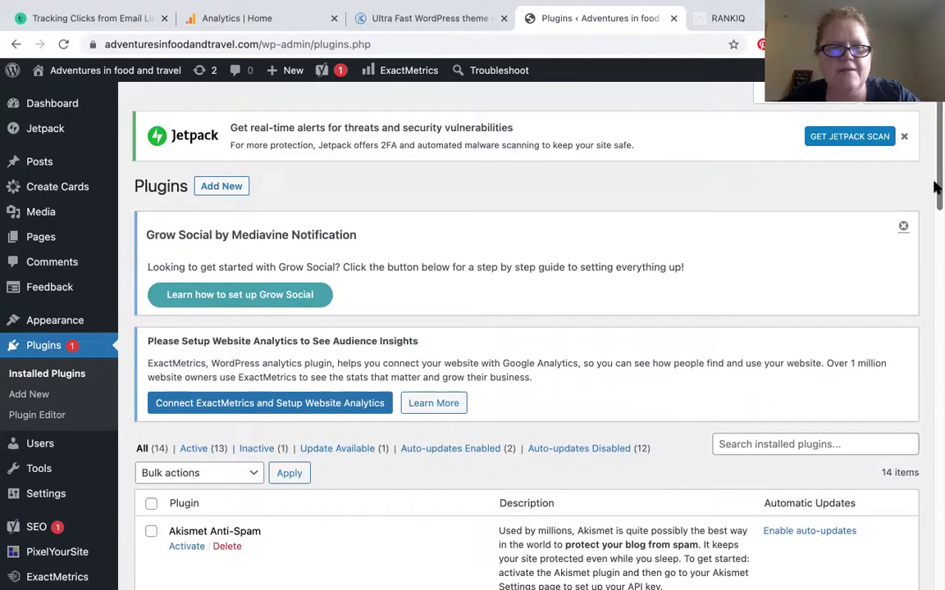
left_click_drag(934, 187, 934, 337)
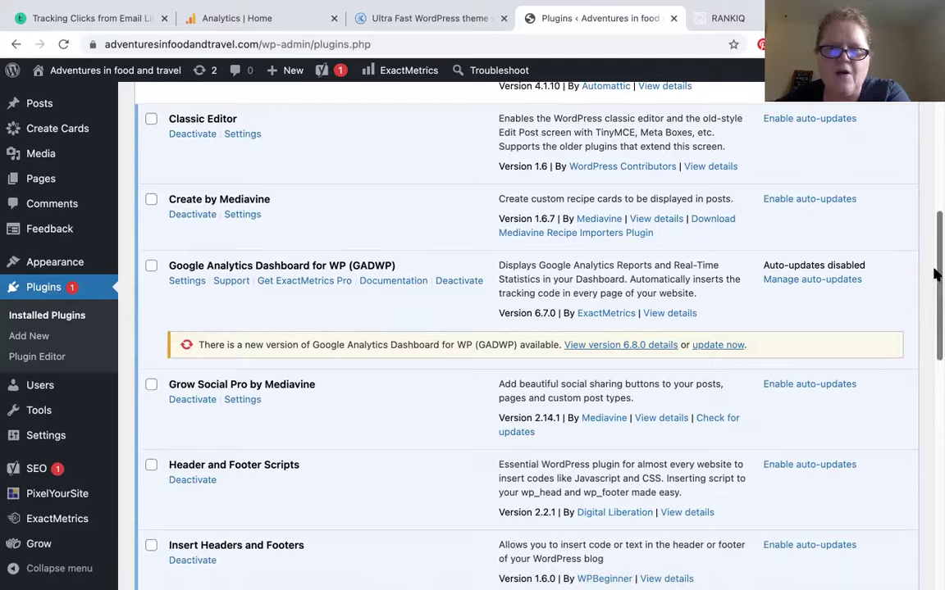
left_click_drag(935, 274, 936, 332)
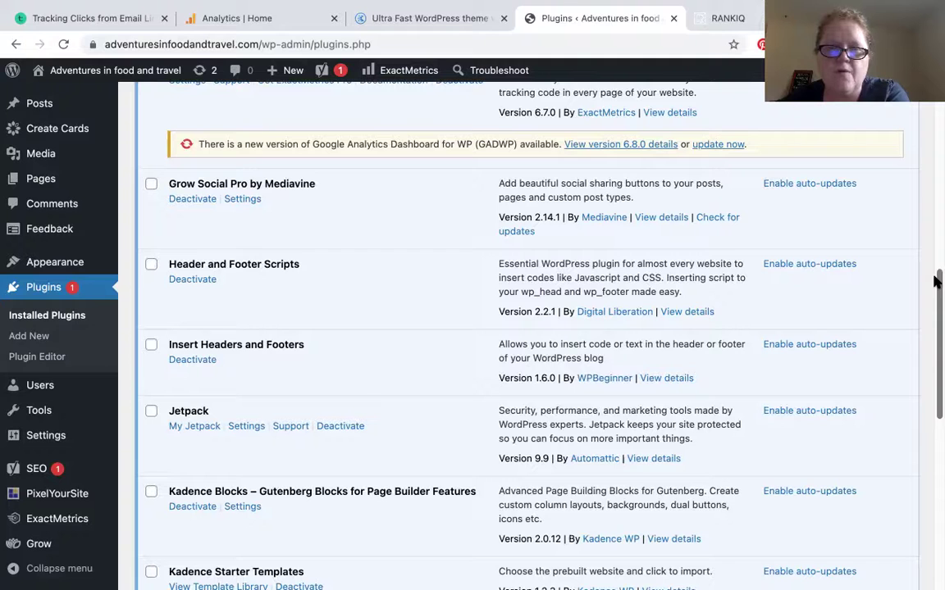
left_click_drag(936, 282, 936, 325)
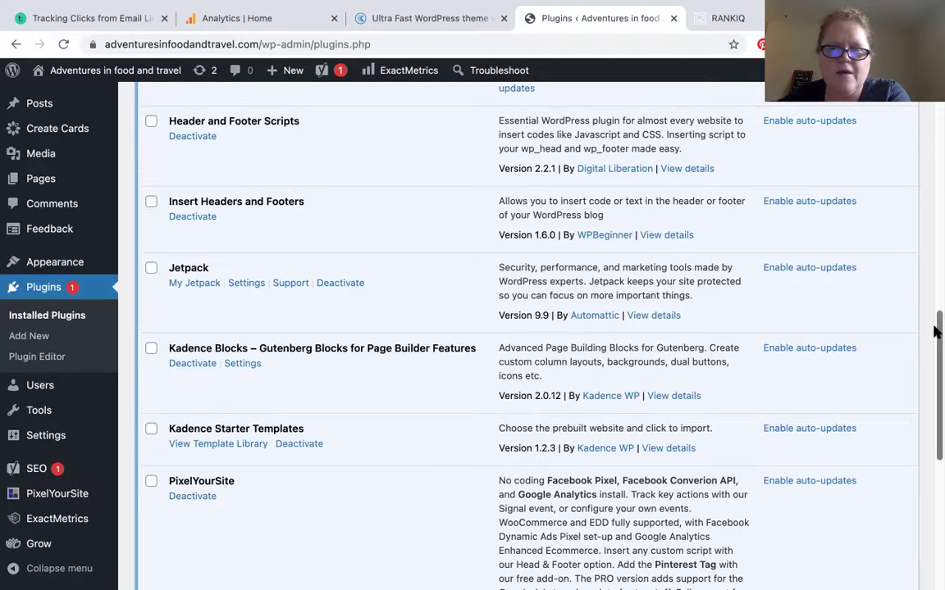
scroll(935, 330, "down", 2)
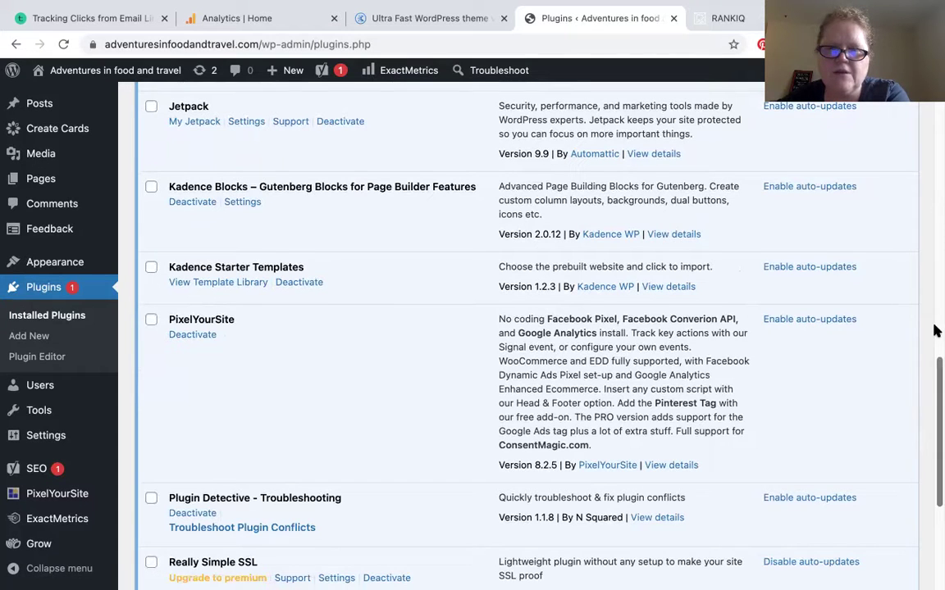
left_click_drag(937, 373, 938, 447)
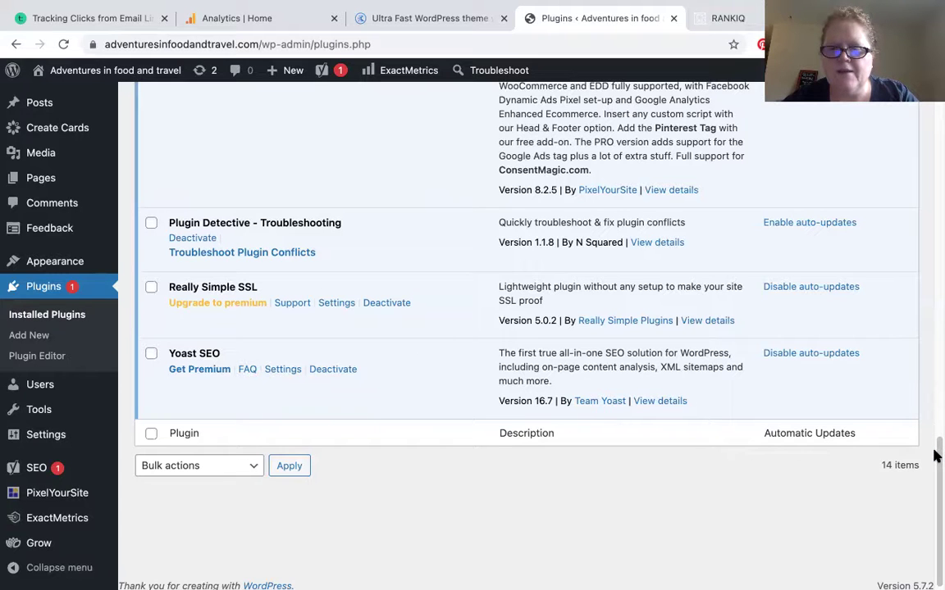
Step: Scroll the plugins list back up to Akismet Anti-Spam, Classic Editor and Create by Mediavine
left_click_drag(935, 457, 934, 422)
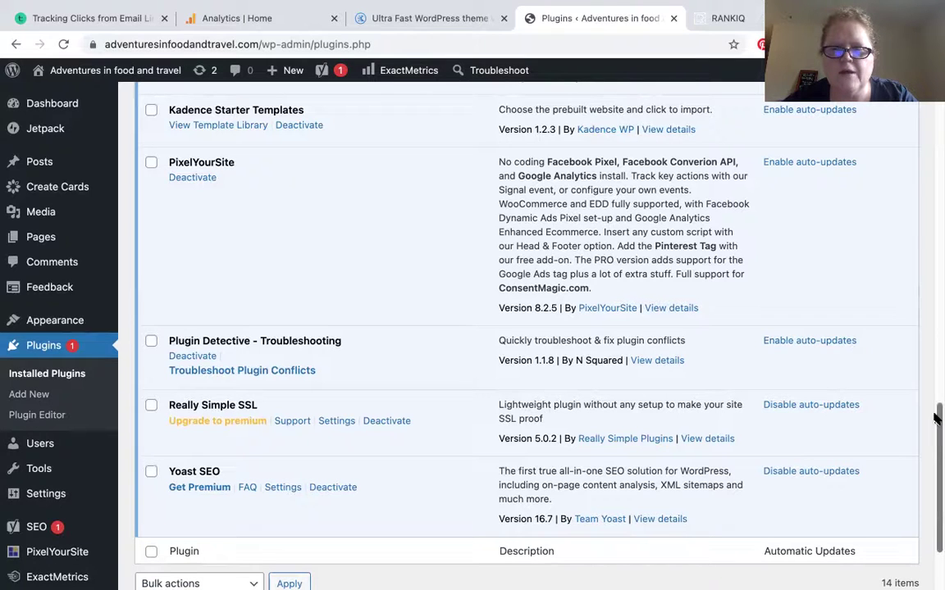
left_click_drag(935, 418, 936, 410)
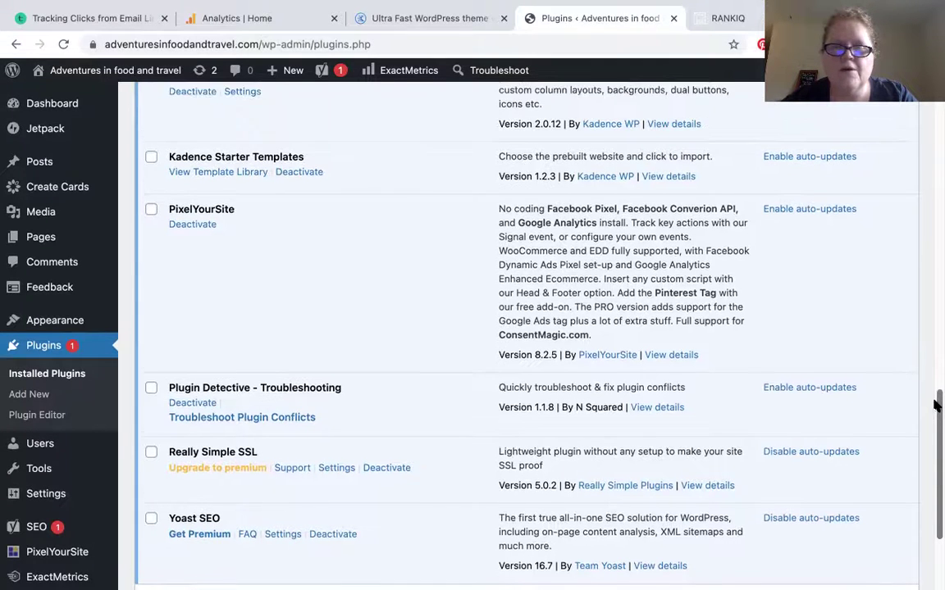
left_click_drag(936, 410, 934, 379)
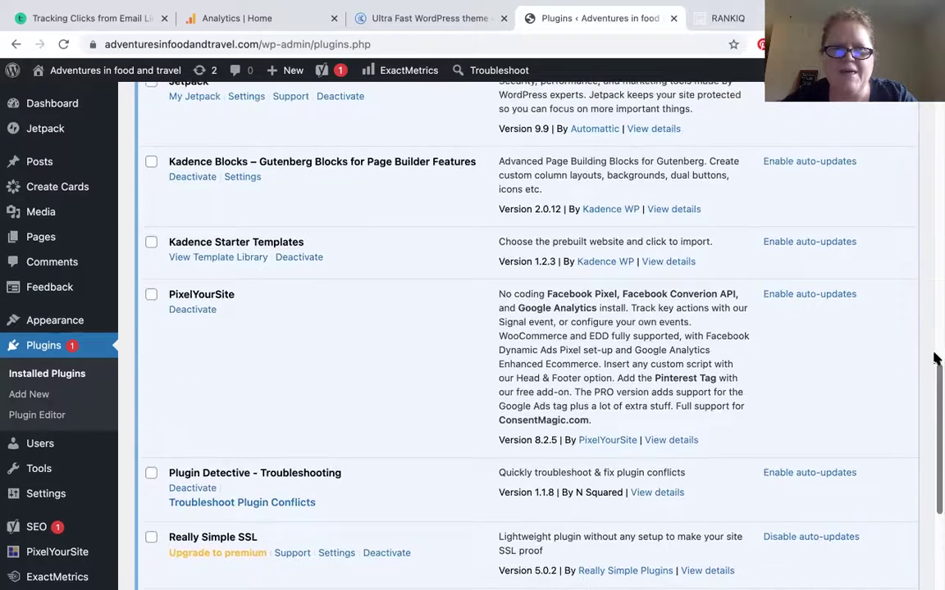
left_click_drag(937, 374, 927, 312)
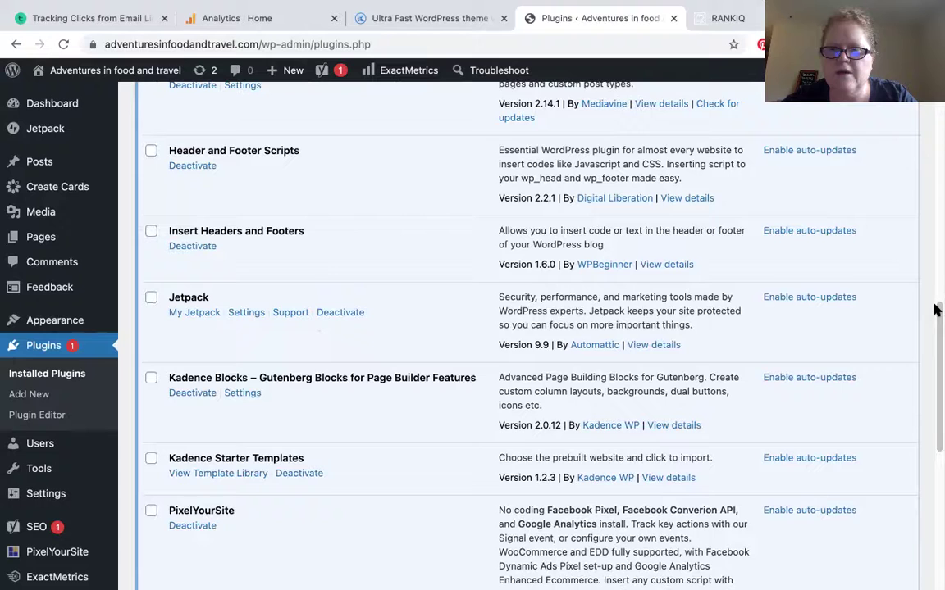
left_click_drag(936, 308, 934, 230)
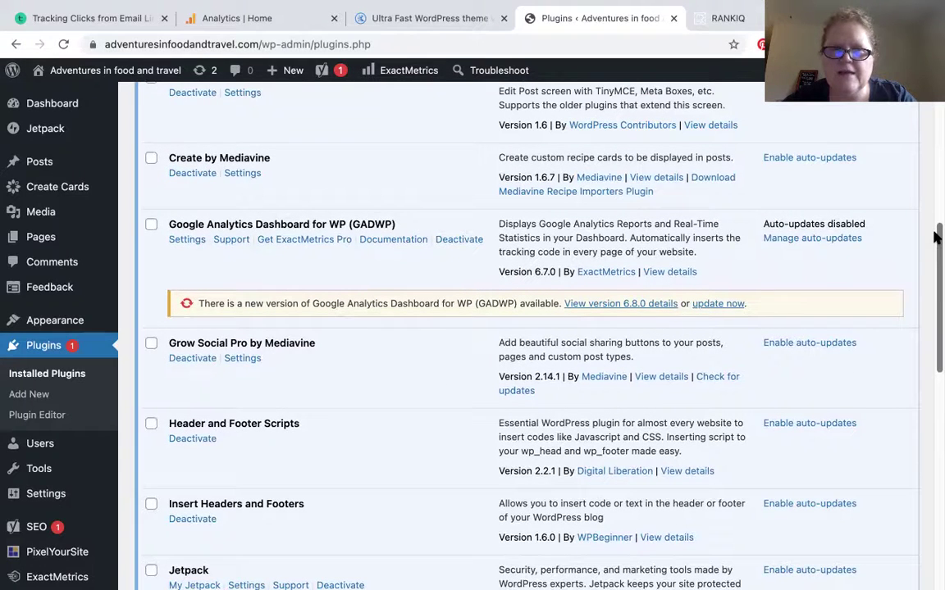
mouse_move(935, 237)
left_mouse_down()
mouse_move(930, 144)
mouse_move(931, 155)
left_mouse_up()
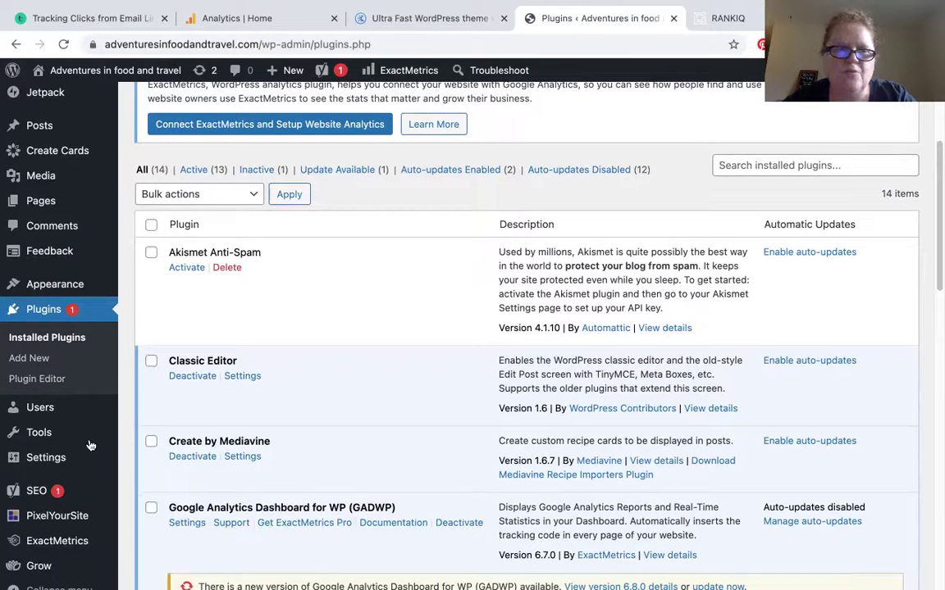
mouse_move(41, 237)
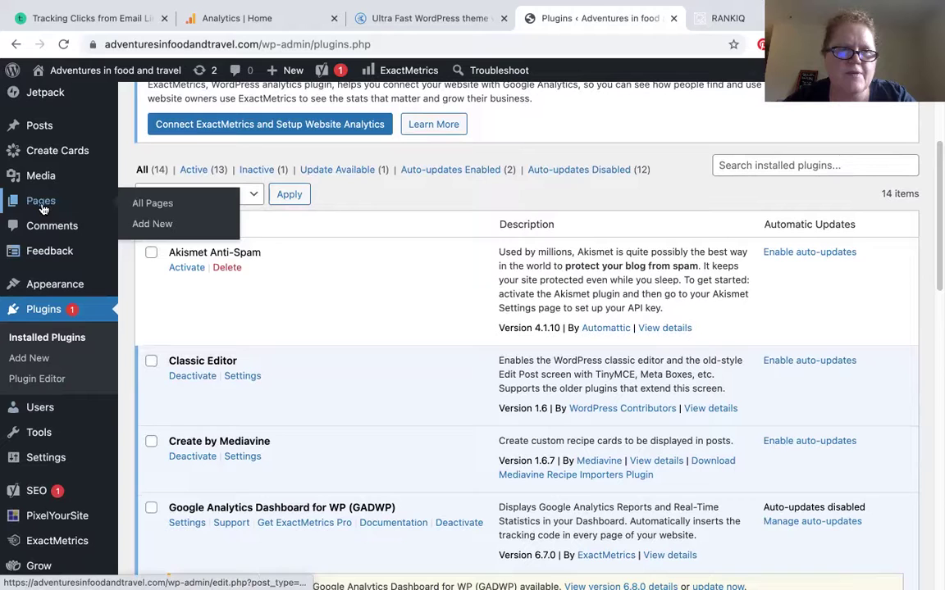
Step: Open Pages > All Pages, which lists the published page Travel planner bonus
left_click(162, 206)
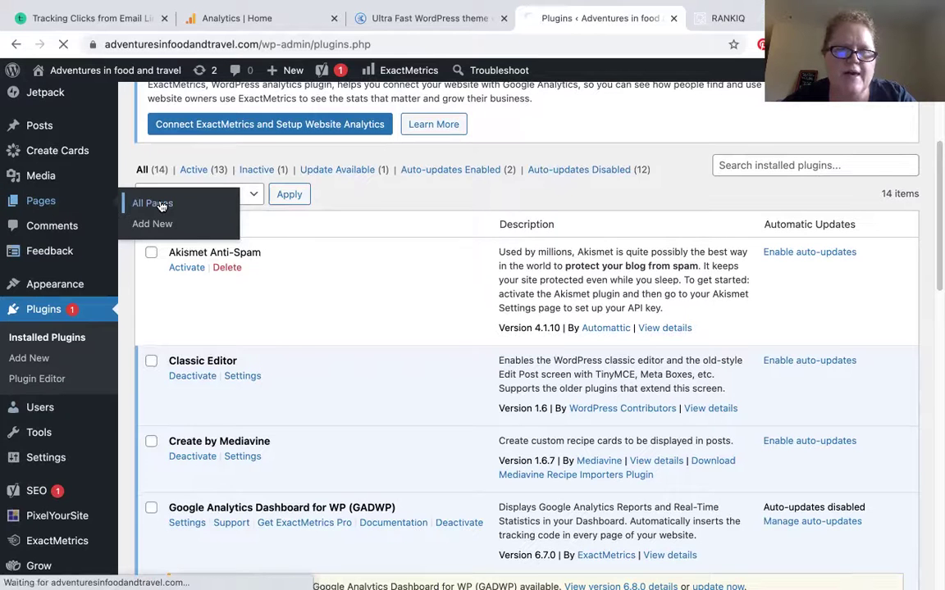